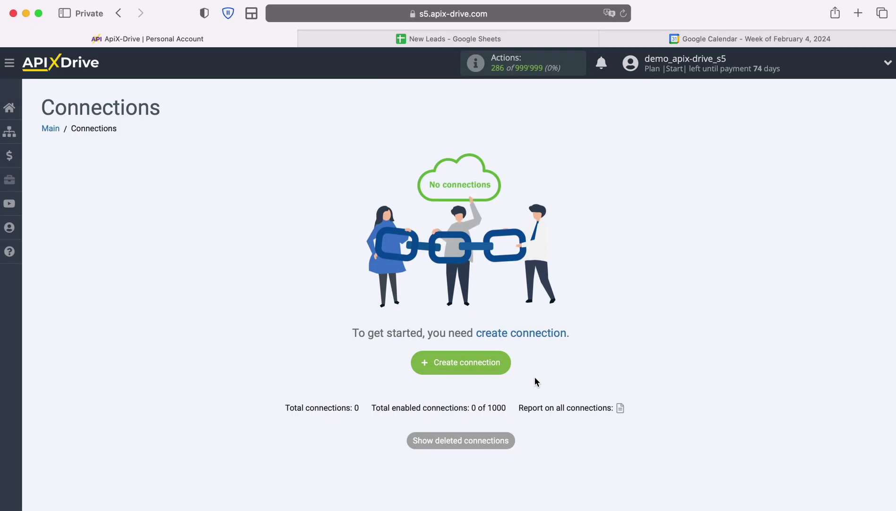
# - Create a new connection and set Google Sheets as its data source system
pyautogui.click(503, 365)
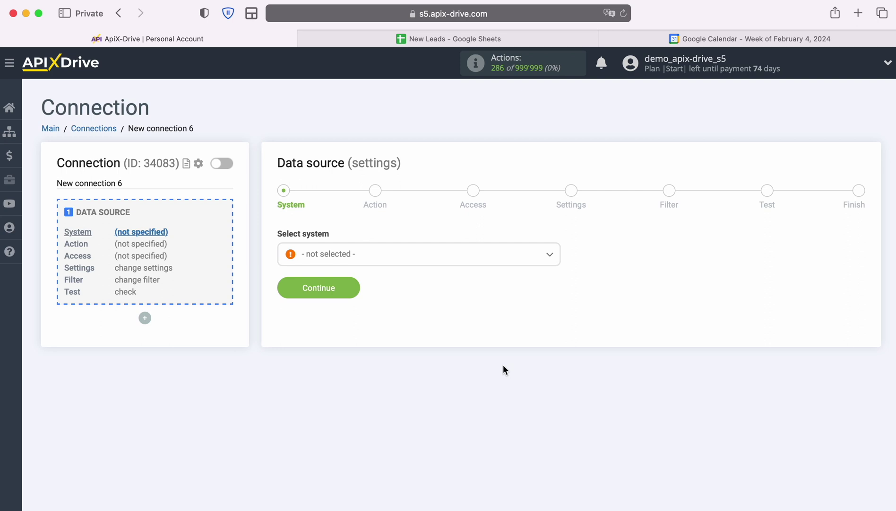
pyautogui.click(530, 252)
pyautogui.scroll(-5, 514, 332)
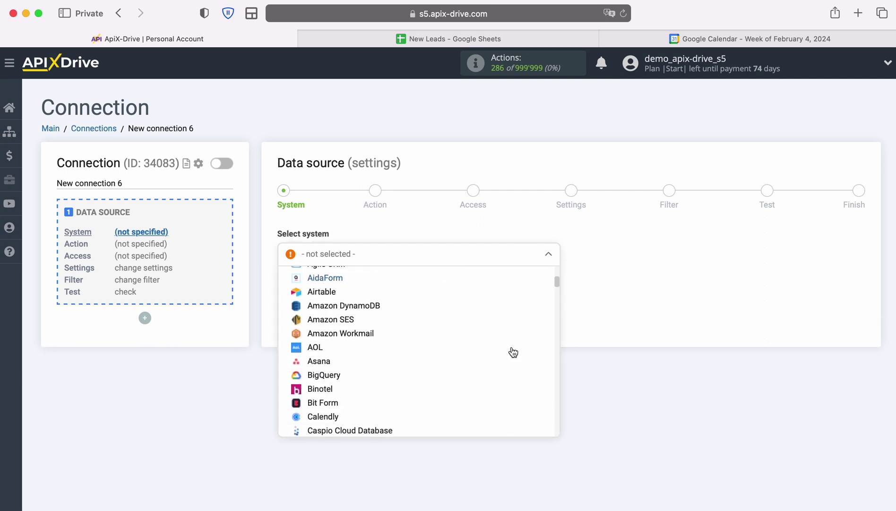
pyautogui.scroll(-15, 513, 353)
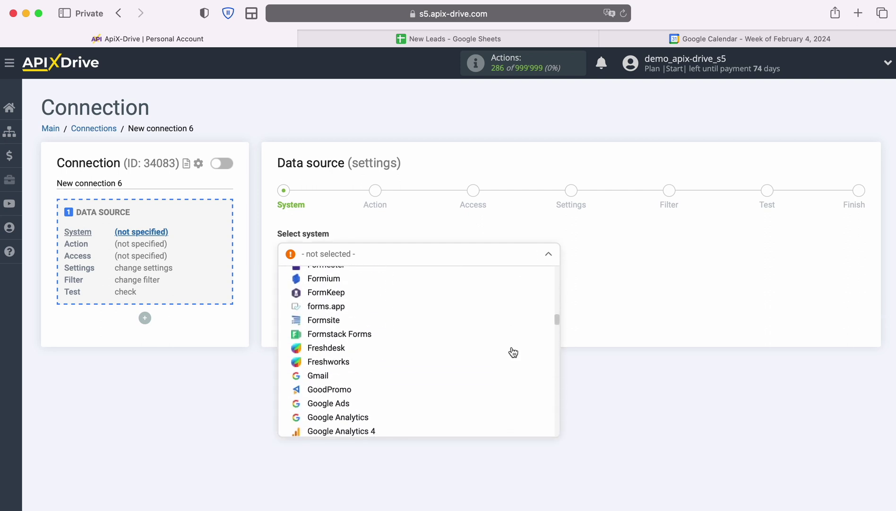
pyautogui.scroll(-3, 514, 353)
pyautogui.click(404, 396)
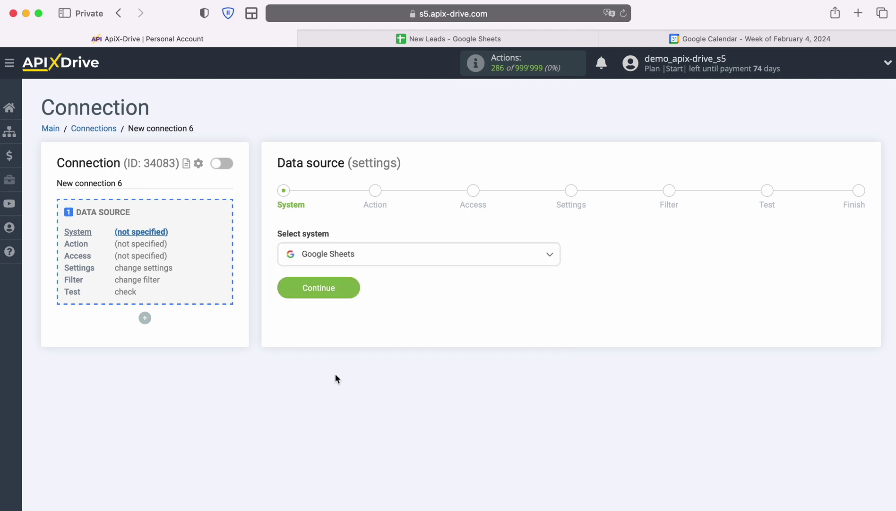
pyautogui.click(355, 289)
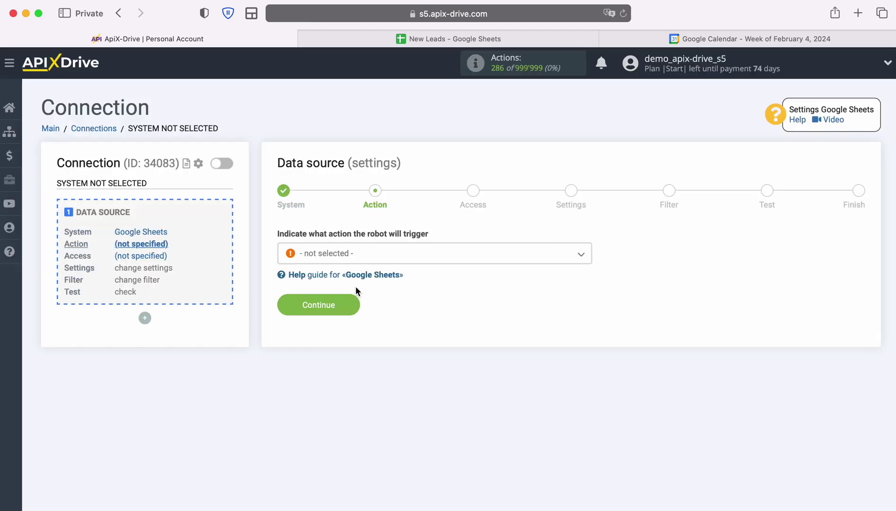
# - Set the data source action to Get ROWS (new)
pyautogui.click(490, 258)
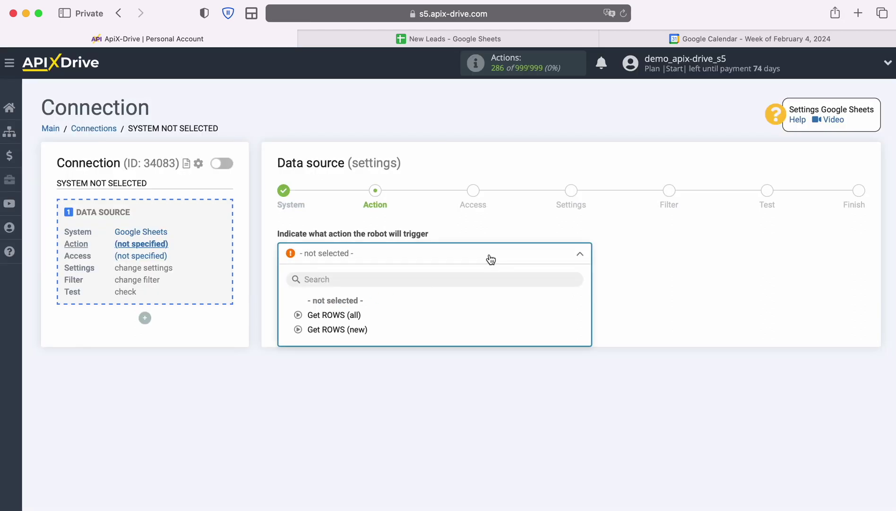
pyautogui.click(358, 329)
pyautogui.click(350, 306)
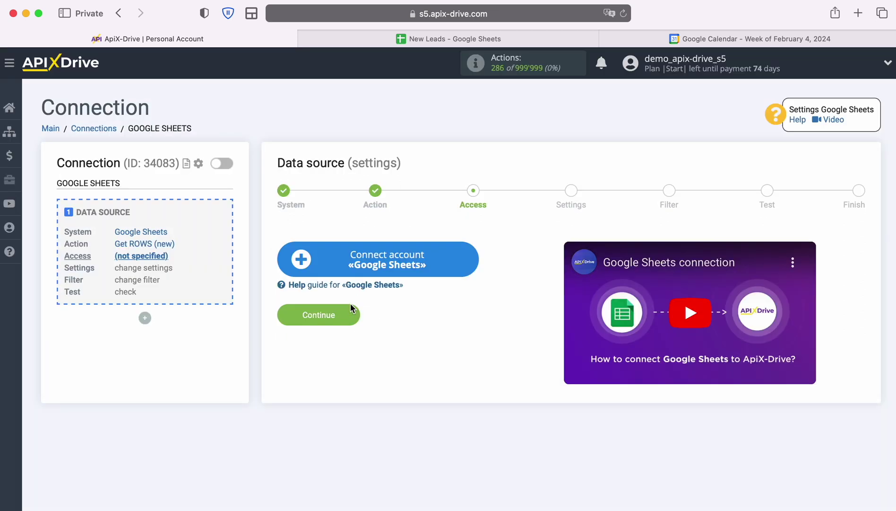
# - Start connecting a Google Sheets account and sign in to Google with the saved e-mail and account password
pyautogui.click(472, 258)
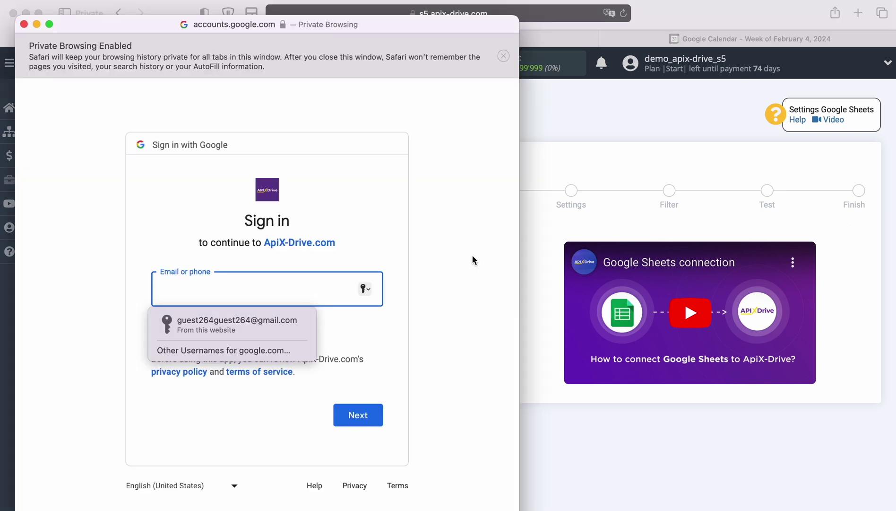
pyautogui.click(295, 323)
pyautogui.click(368, 414)
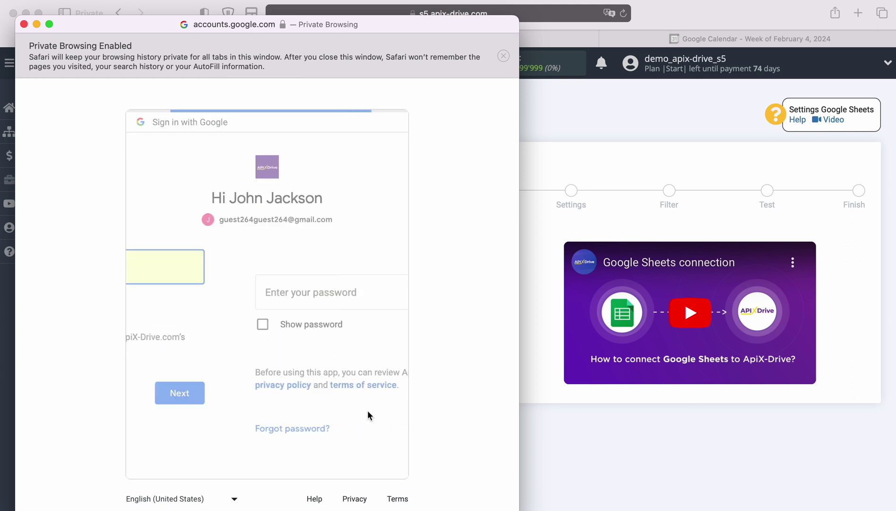
pyautogui.click(282, 332)
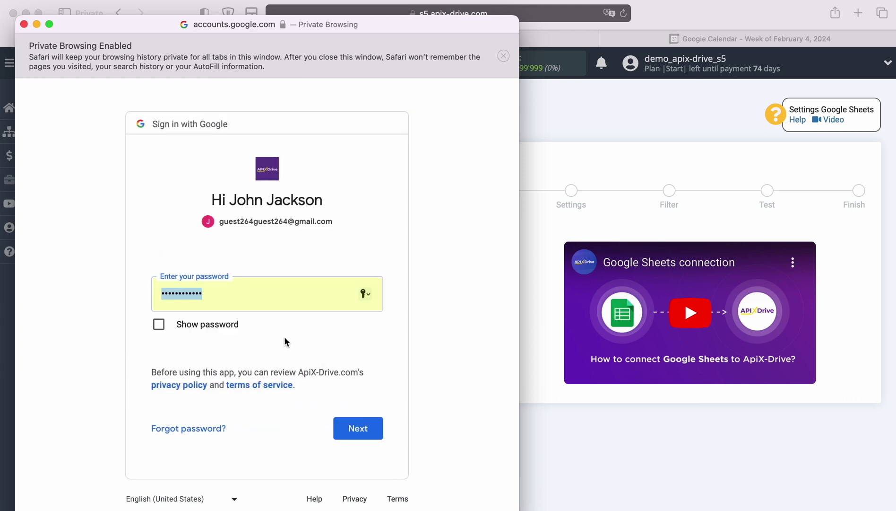
pyautogui.click(369, 425)
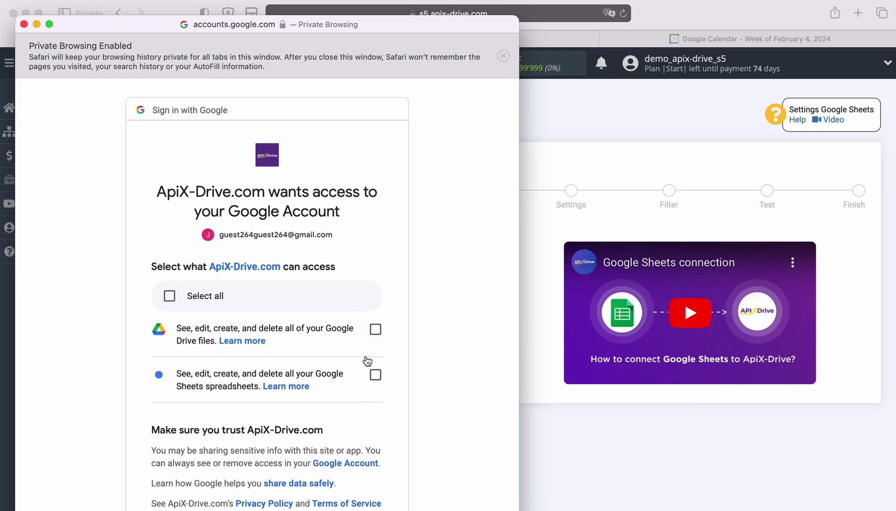
# - Grant ApiX-Drive access to the account's Google Drive files and Google Sheets spreadsheets
pyautogui.click(375, 330)
pyautogui.click(376, 374)
pyautogui.scroll(-5, 435, 386)
pyautogui.click(366, 427)
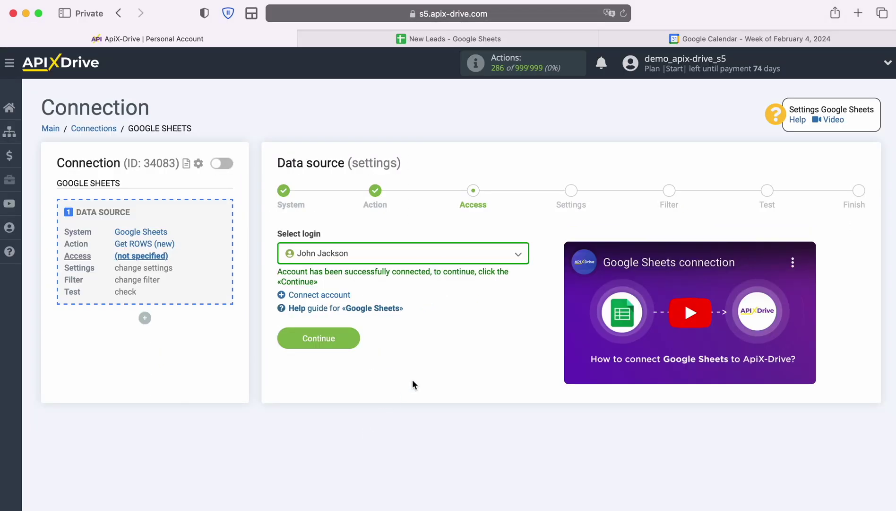
# - Choose the connected Google account as the data source login and continue to the source settings
pyautogui.click(518, 255)
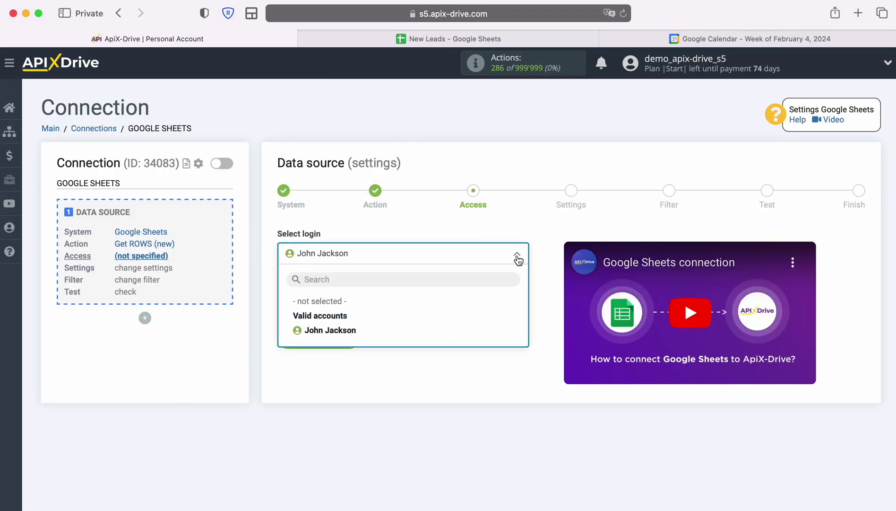
pyautogui.click(351, 330)
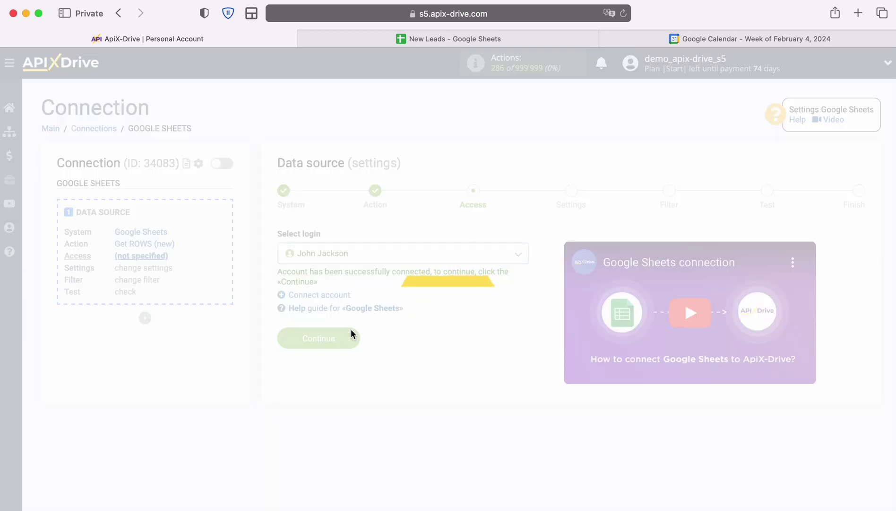
pyautogui.click(351, 330)
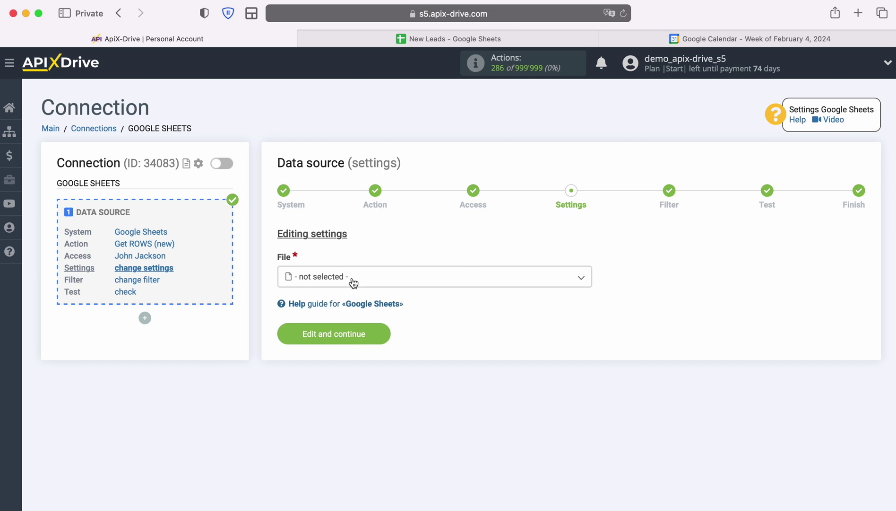
# - Choose the New Leads file and its New Leads sheet as the source of the rows
pyautogui.click(351, 280)
pyautogui.click(331, 340)
pyautogui.click(331, 332)
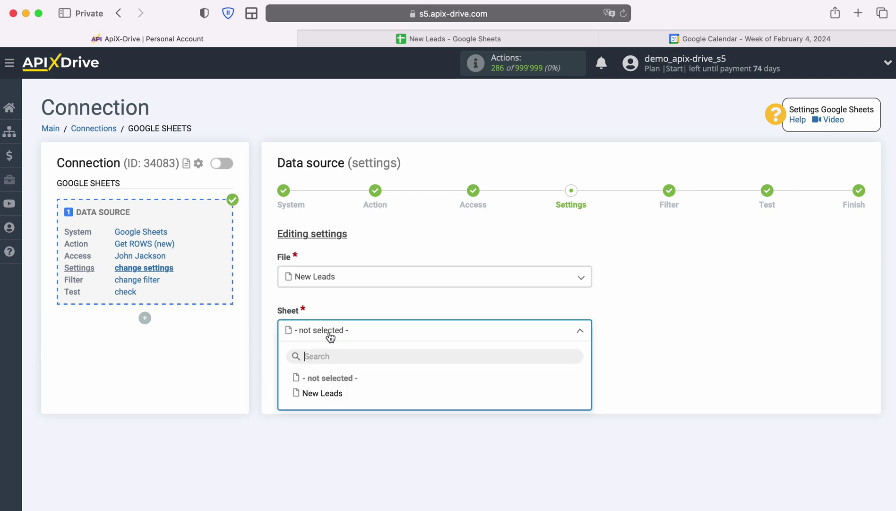
pyautogui.click(327, 397)
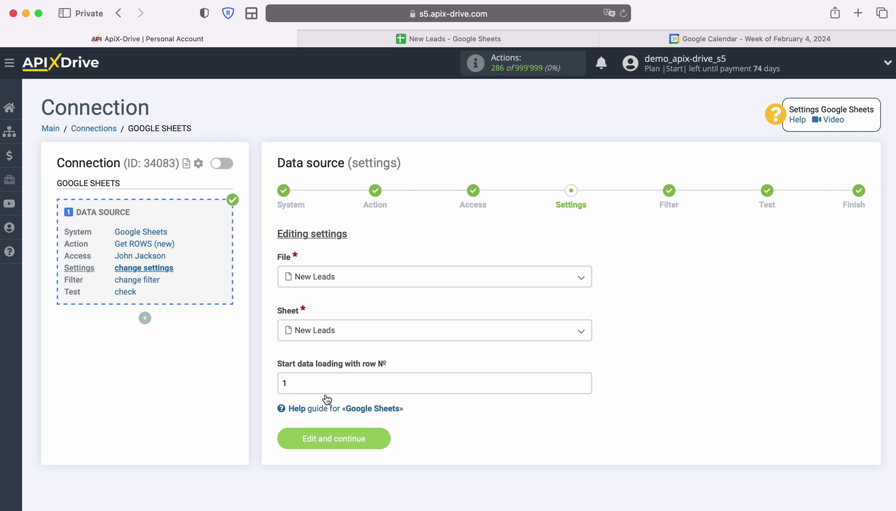
# - Check the rows in the New Leads spreadsheet, set data loading to start with row 2, and save the source settings
pyautogui.click(405, 40)
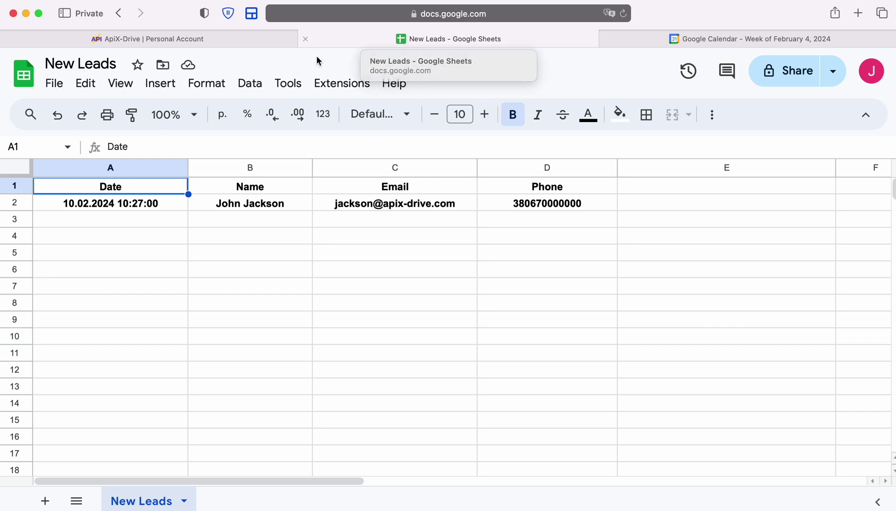
pyautogui.click(214, 37)
pyautogui.moveTo(292, 379); pyautogui.dragTo(283, 382)
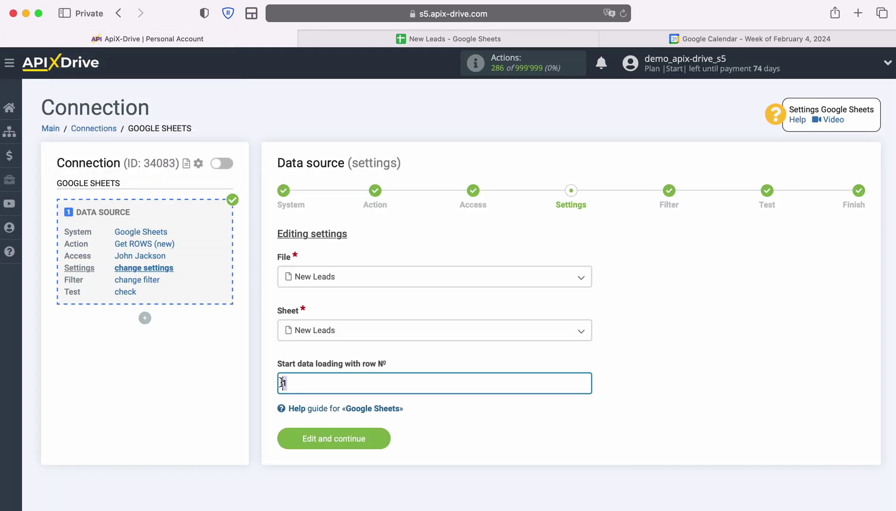
pyautogui.write('2')
pyautogui.click(388, 438)
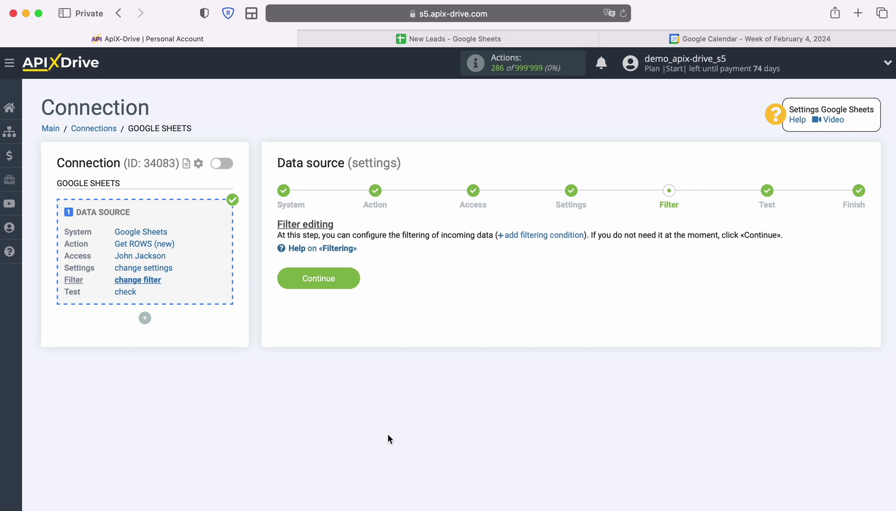
# - Finish the data source without a filter, accepting its test data, and start configuring the data destination
pyautogui.click(356, 277)
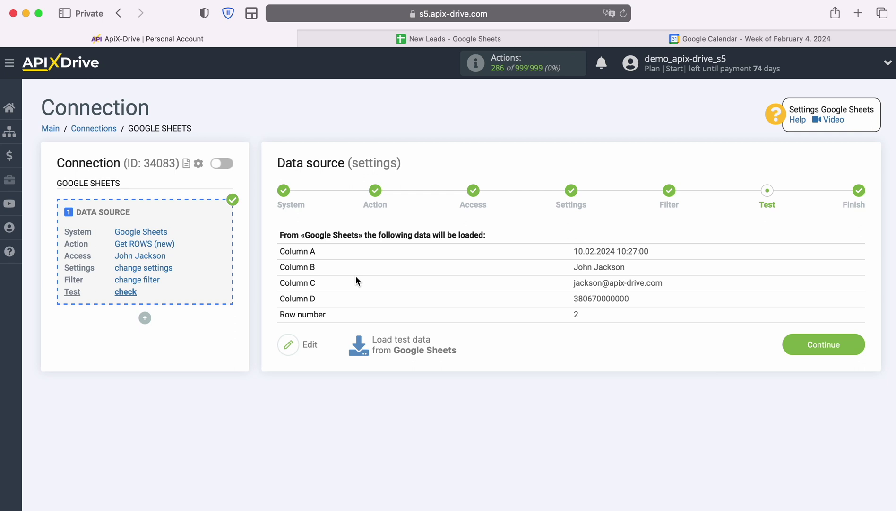
pyautogui.click(857, 347)
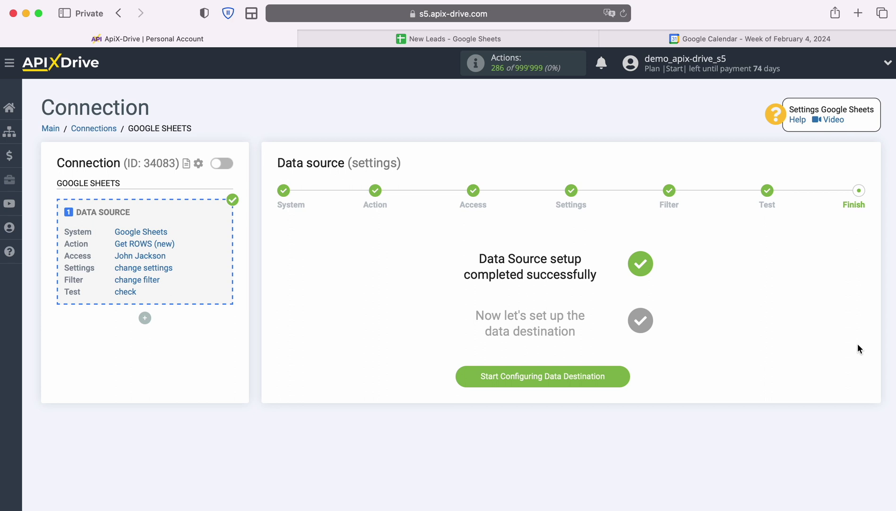
pyautogui.click(624, 376)
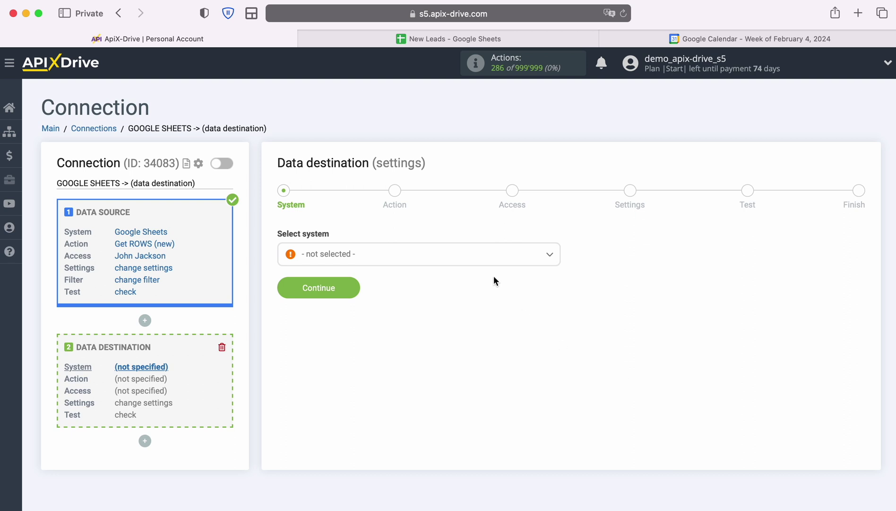
# - Set Google Calendar as the data destination system
pyautogui.click(478, 258)
pyautogui.scroll(-3, 496, 371)
pyautogui.scroll(-15, 496, 371)
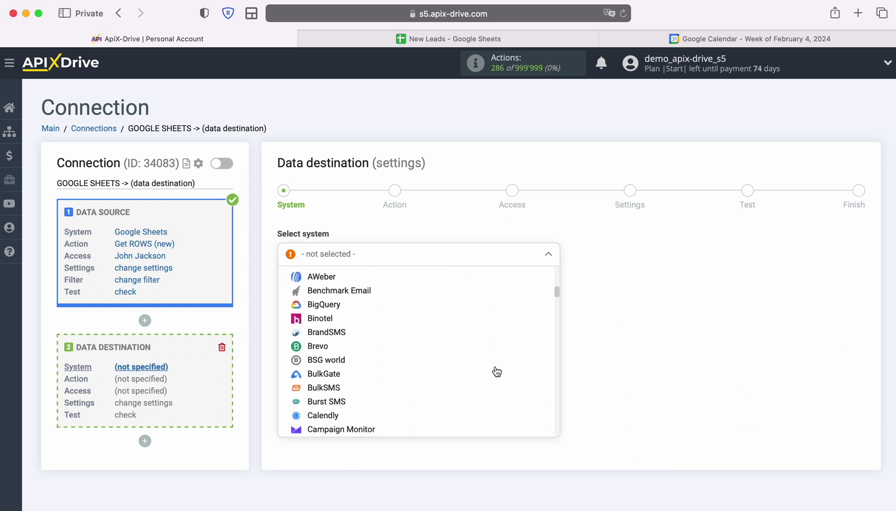
pyautogui.scroll(-3, 497, 371)
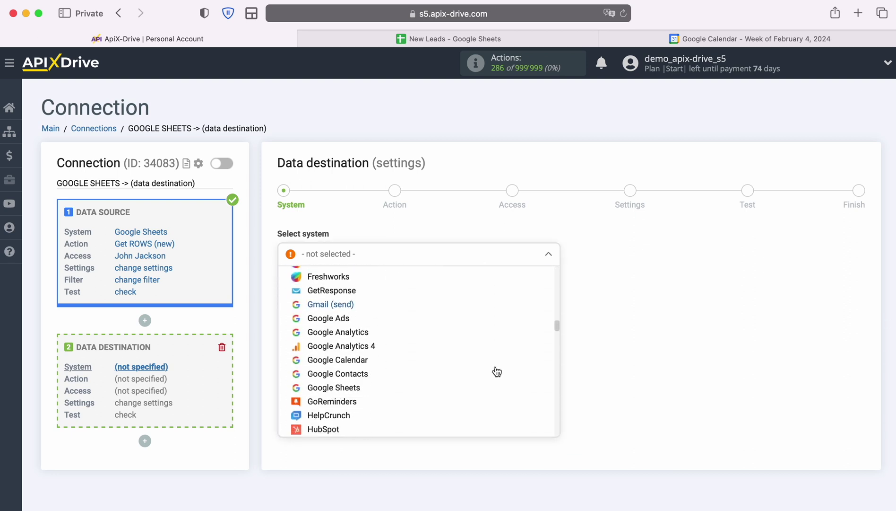
pyautogui.click(362, 362)
pyautogui.click(353, 287)
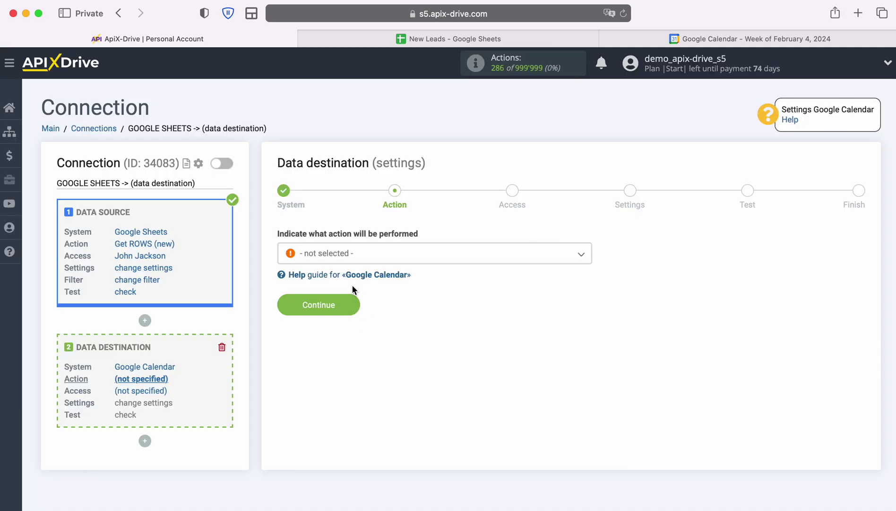
# - Set the data destination action to Create EVENT
pyautogui.click(426, 253)
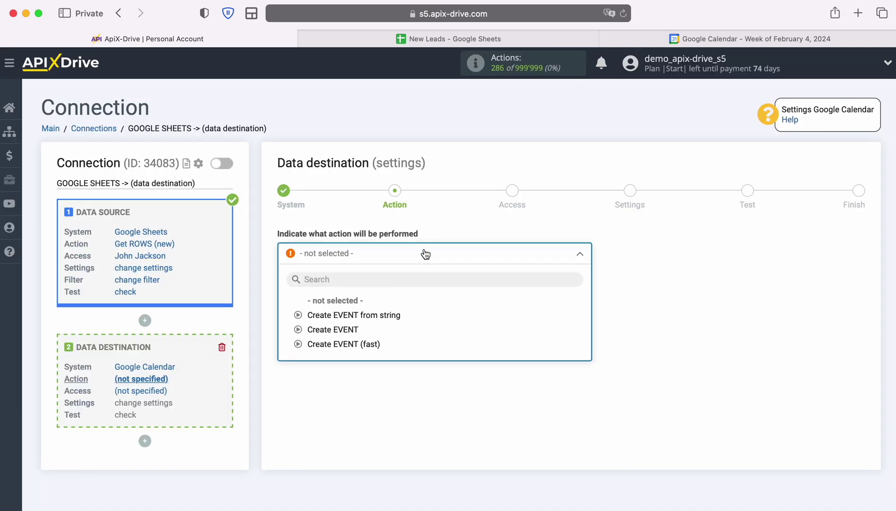
pyautogui.click(343, 330)
pyautogui.click(354, 307)
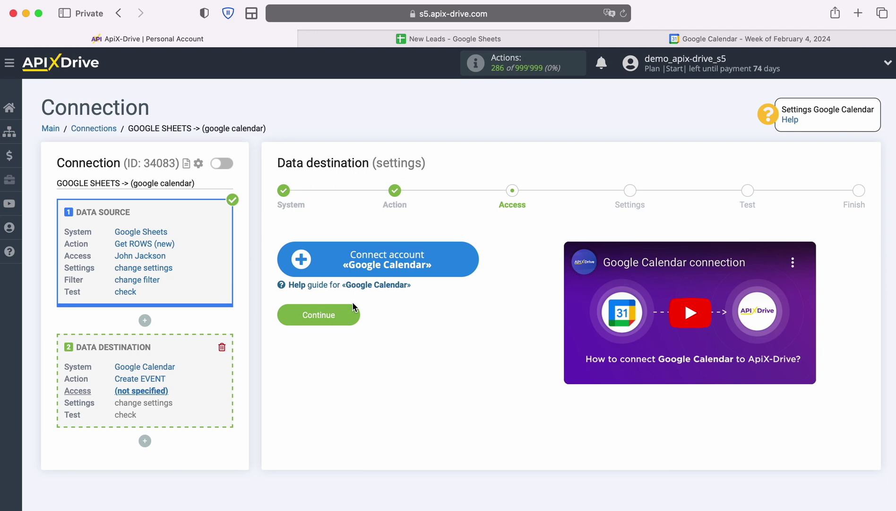
# - Connect the signed-in Google account for Google Calendar and grant ApiX-Drive access to its calendars
pyautogui.click(470, 258)
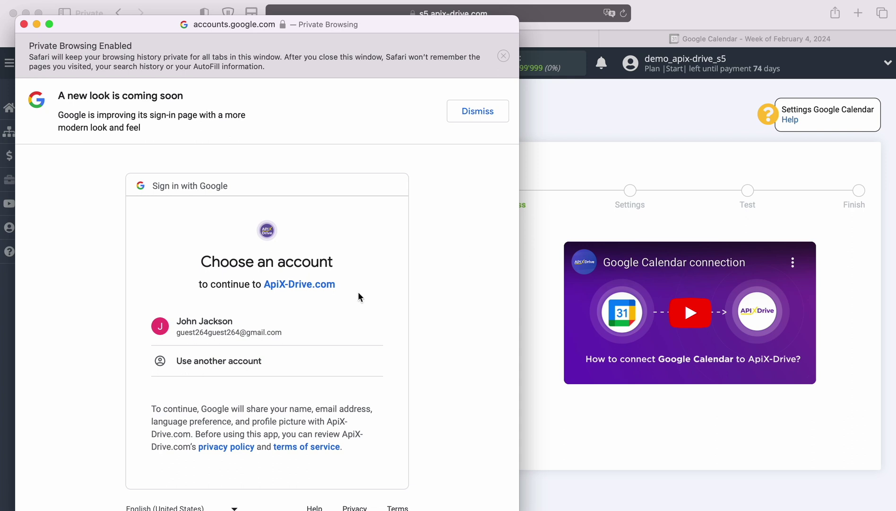
pyautogui.click(261, 326)
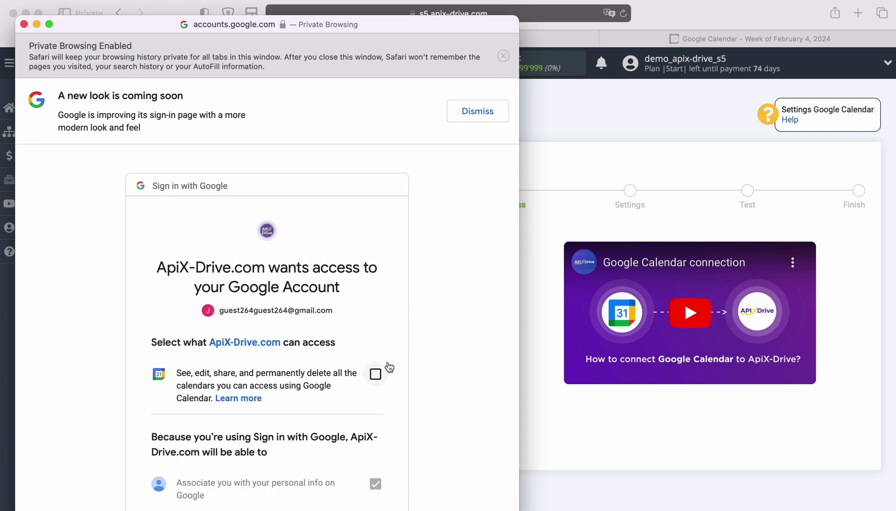
pyautogui.click(375, 374)
pyautogui.scroll(-5, 423, 383)
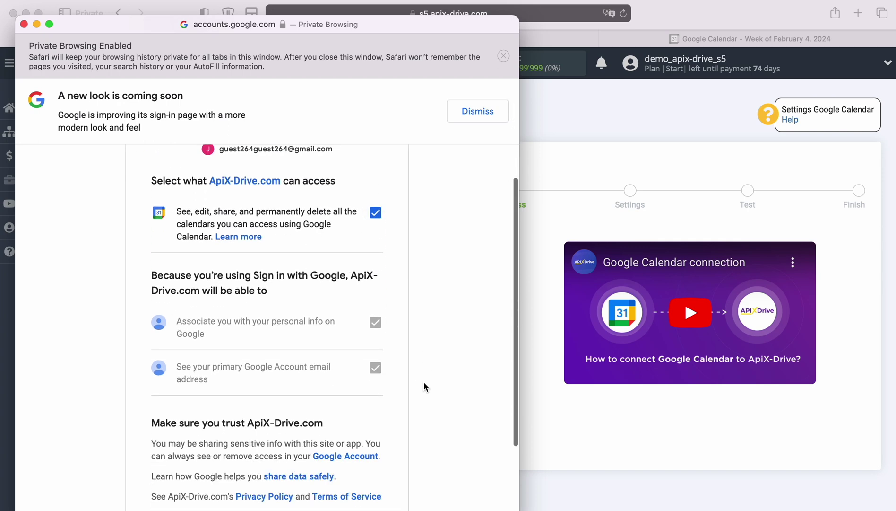
pyautogui.scroll(-2, 424, 383)
pyautogui.click(367, 427)
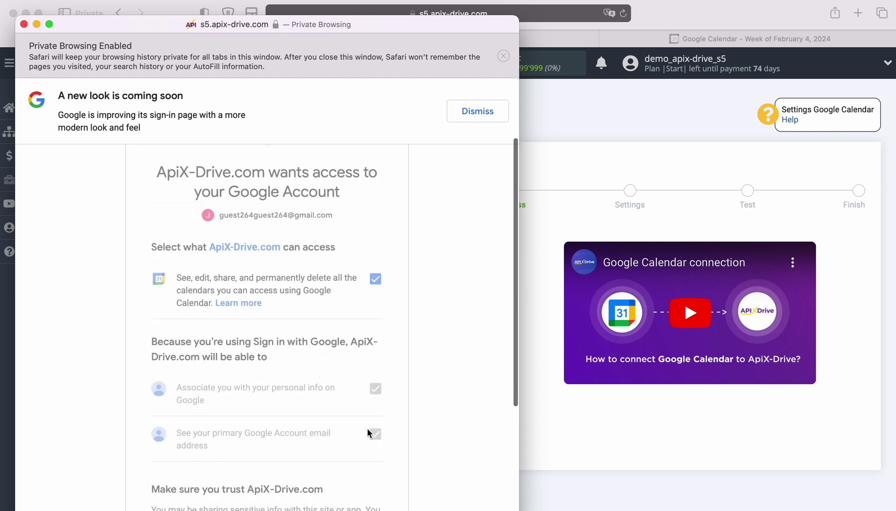
# - Choose the connected Google Calendar account as the data destination login and continue to the destination settings
pyautogui.click(518, 255)
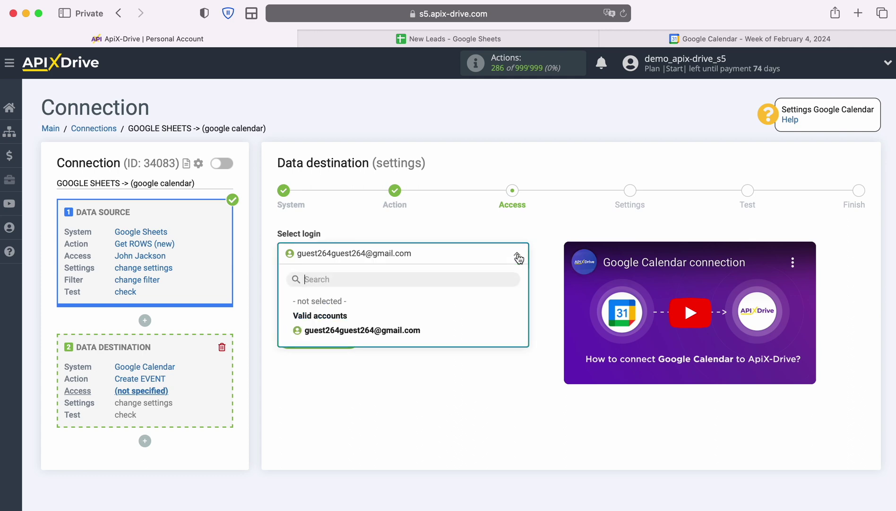
pyautogui.click(415, 330)
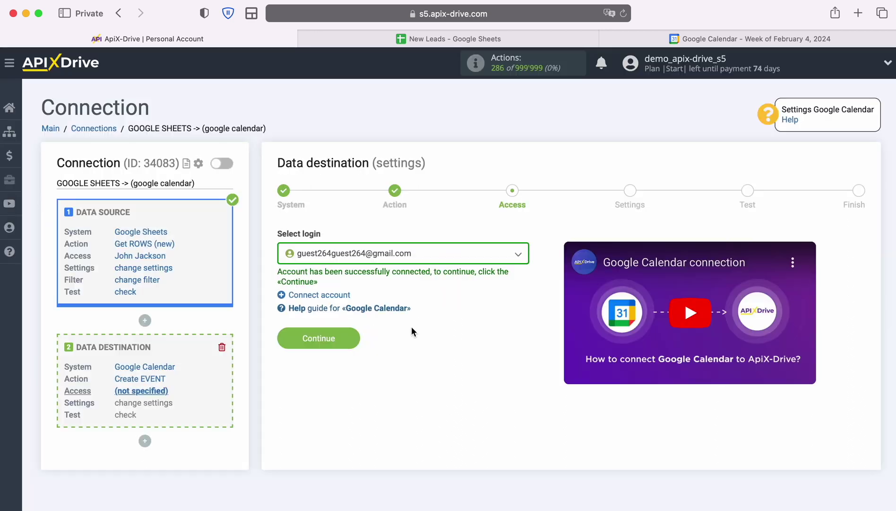
pyautogui.click(356, 337)
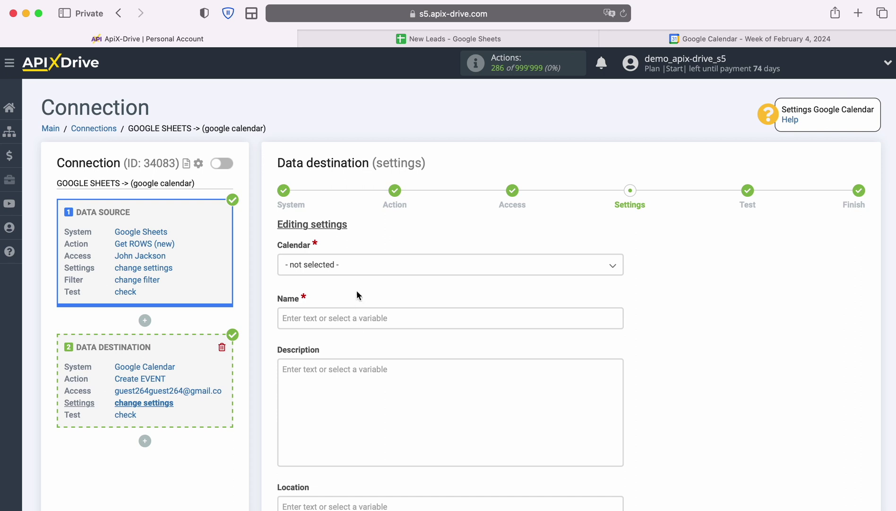
# - Select the guest264guest264 calendar and insert the Google Sheets Column B variable as the event Name
pyautogui.click(355, 270)
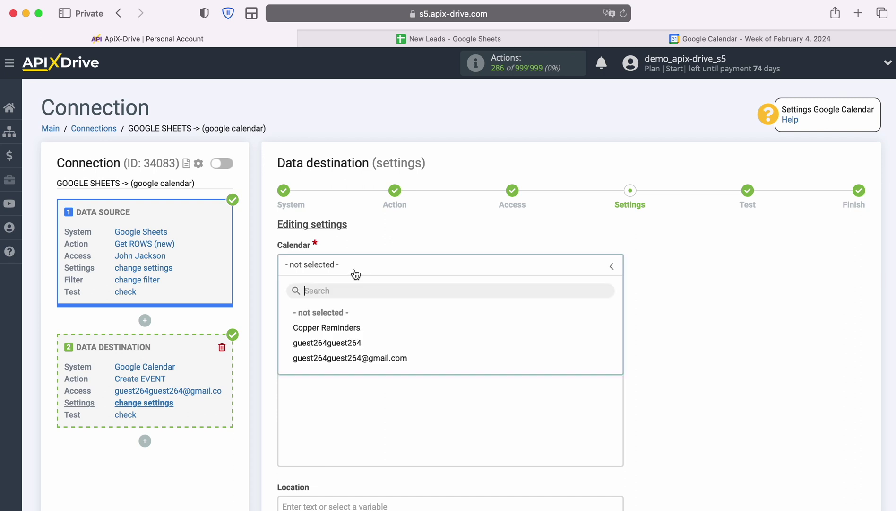
pyautogui.click(346, 342)
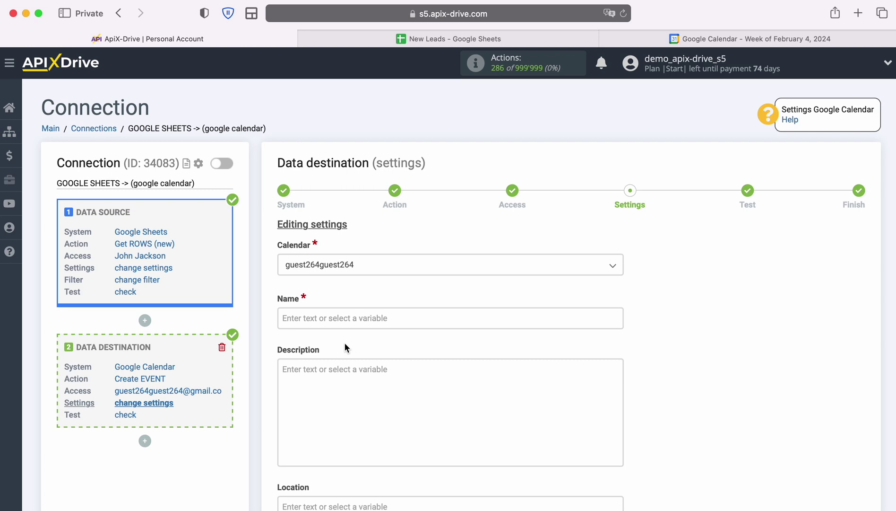
pyautogui.click(336, 318)
pyautogui.scroll(-3, 546, 323)
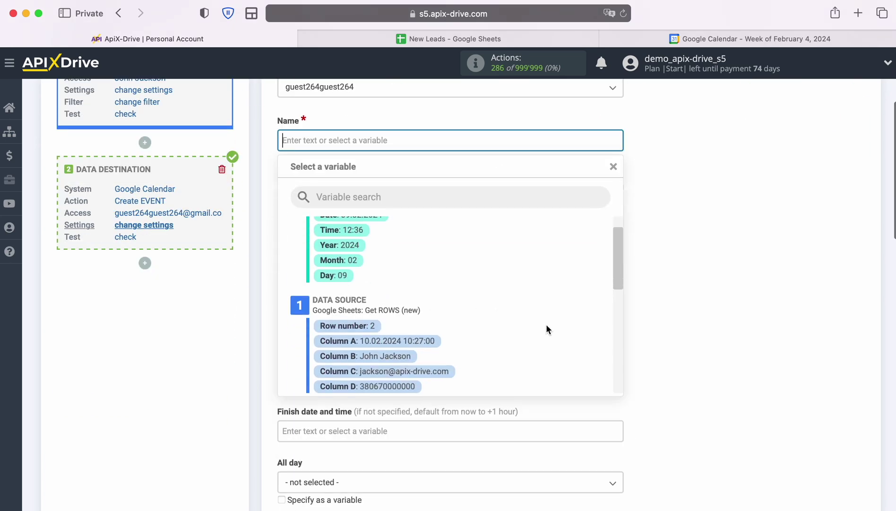
pyautogui.click(399, 329)
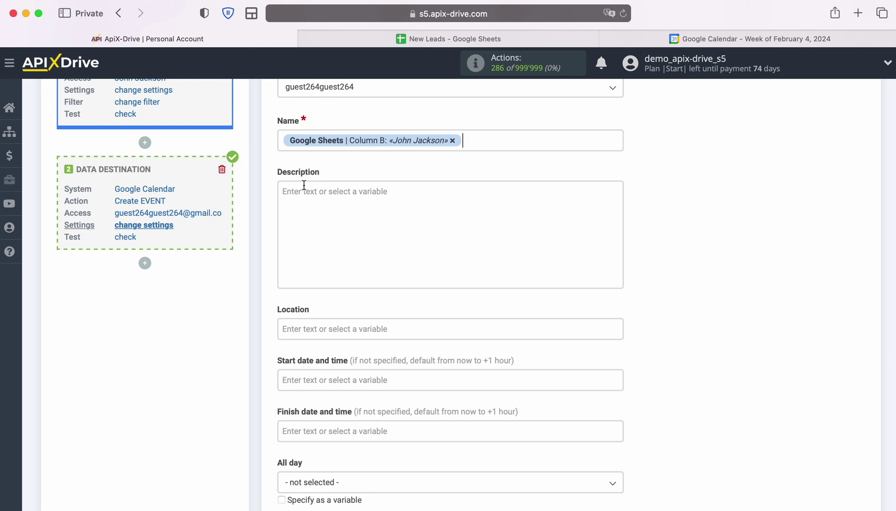
# - Add the text "New ROW from GoogleSheets" before the Column B variable in the event Name
pyautogui.click(282, 141)
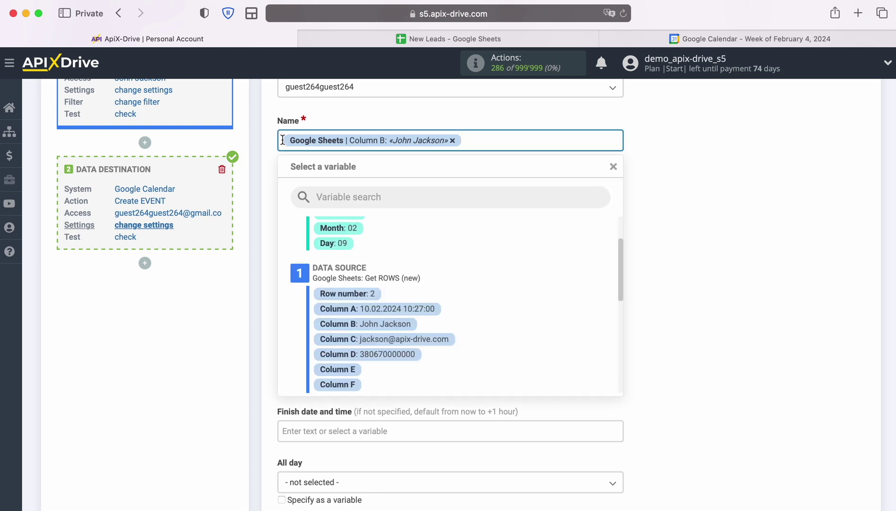
pyautogui.write('New ROW from ')
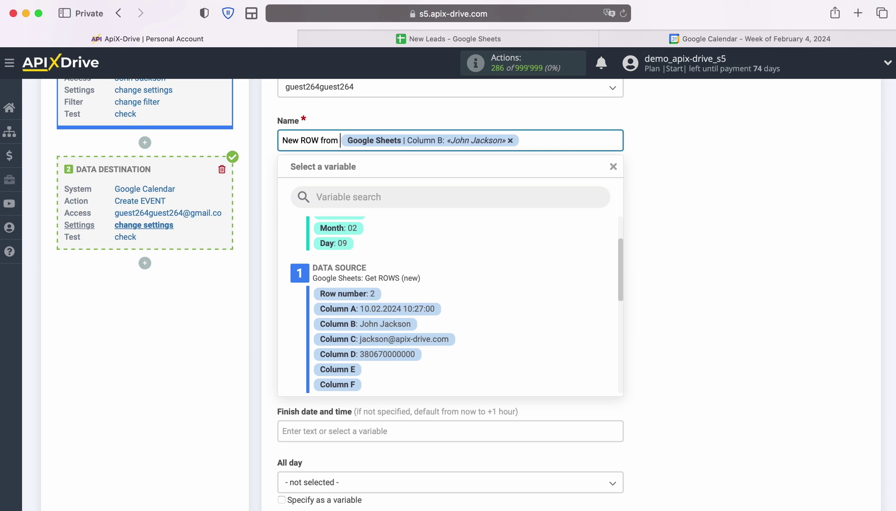
pyautogui.write('Google')
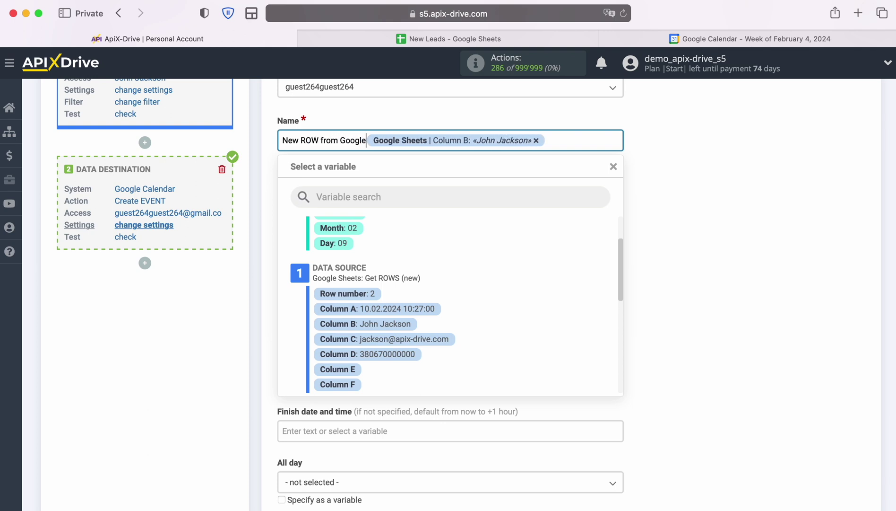
pyautogui.write('Sheets')
pyautogui.click(650, 231)
# - Start the event Description with a "Name" line using the Column B variable and an "Email" line using Column C
pyautogui.click(333, 205)
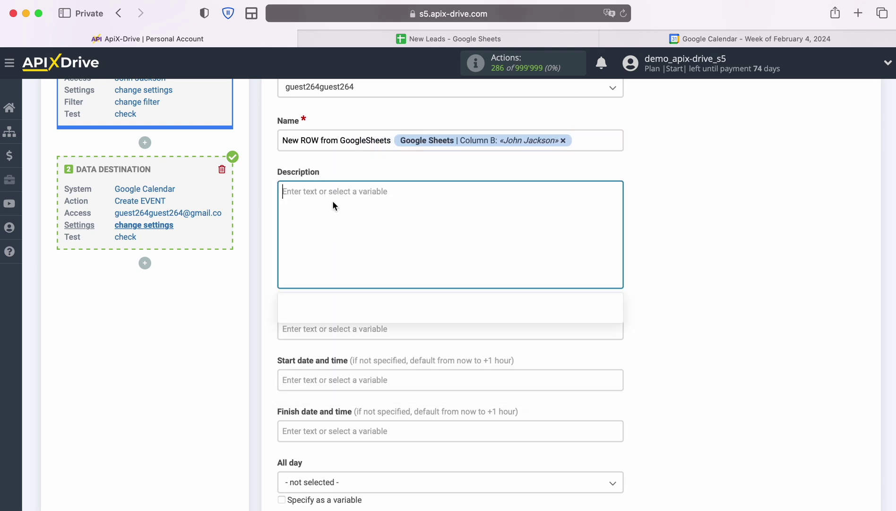
pyautogui.write('Name')
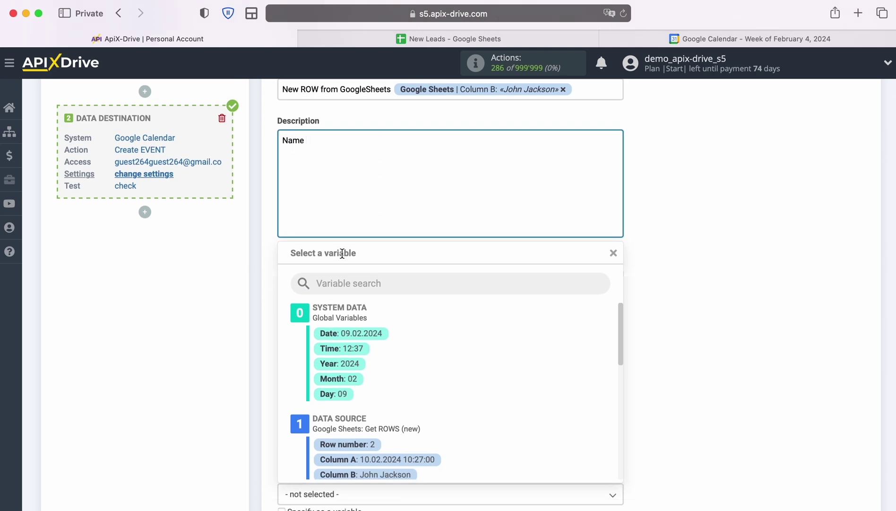
pyautogui.scroll(-2, 421, 412)
pyautogui.click(385, 416)
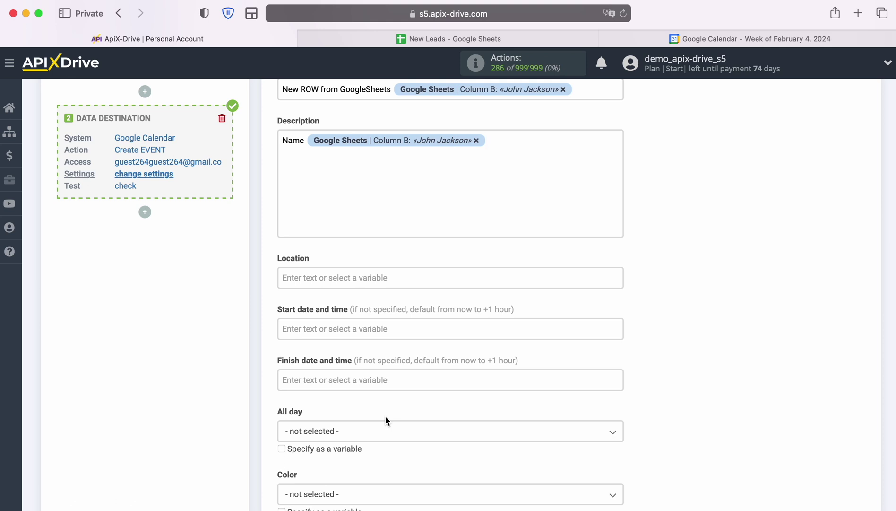
pyautogui.press('Return')
pyautogui.write('Email')
pyautogui.click(354, 171)
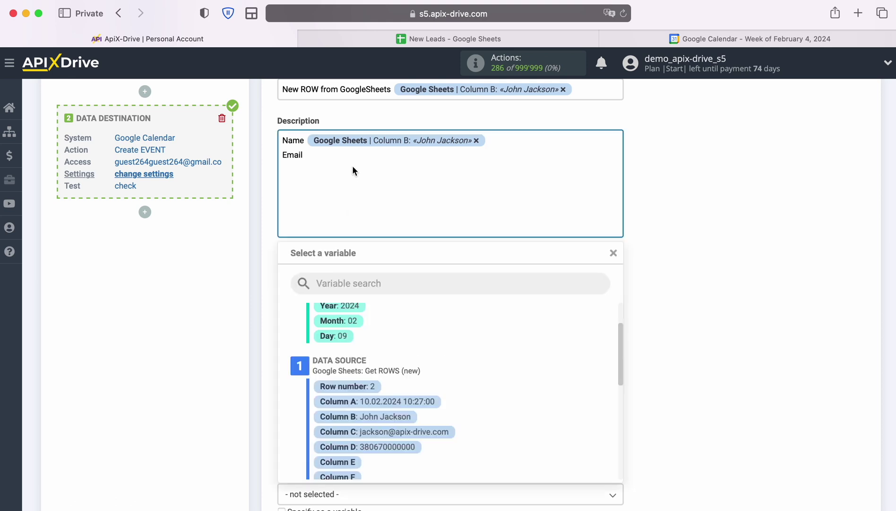
pyautogui.click(430, 431)
# - Add a "Phone" line with the Google Sheets Column D variable to the event Description
pyautogui.press('Return')
pyautogui.write('Pho')
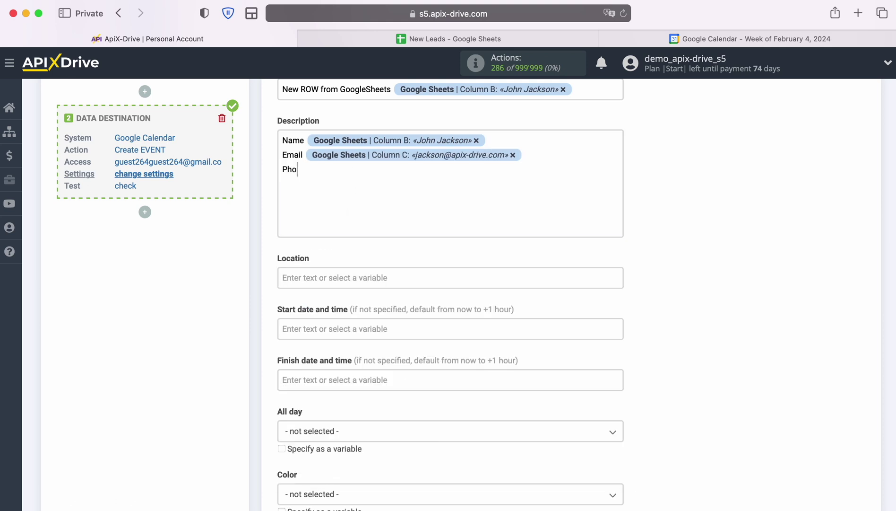
pyautogui.write('ne')
pyautogui.click(353, 176)
pyautogui.click(403, 444)
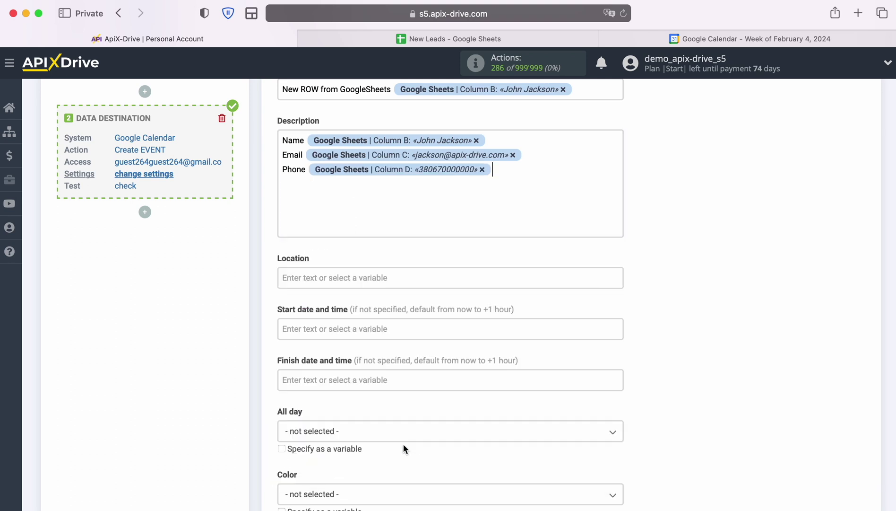
# - Fill the event's Start date and time with the system data variables Date and Time
pyautogui.scroll(-3, 403, 448)
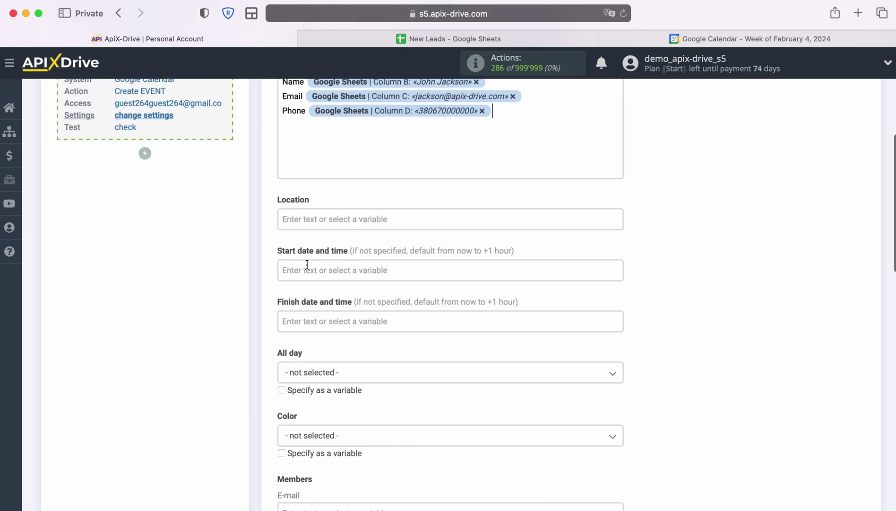
pyautogui.click(307, 264)
pyautogui.scroll(-7, 331, 274)
pyautogui.click(361, 250)
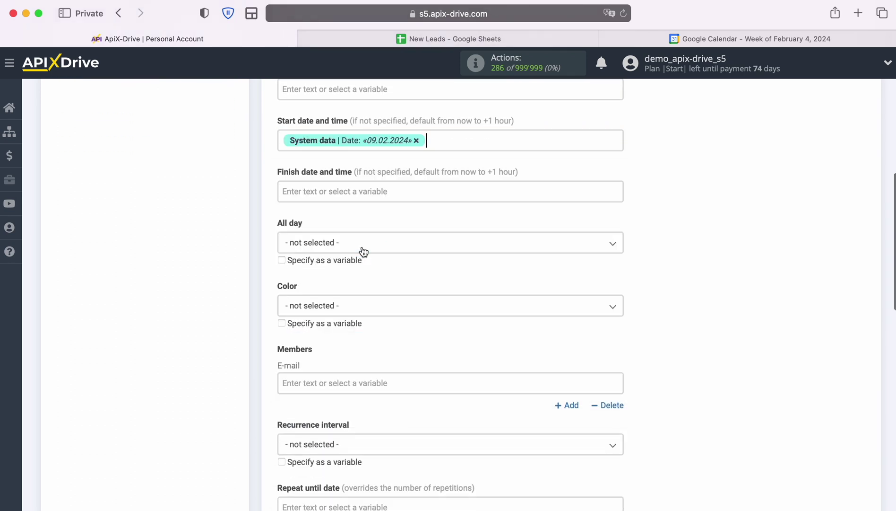
pyautogui.click(451, 143)
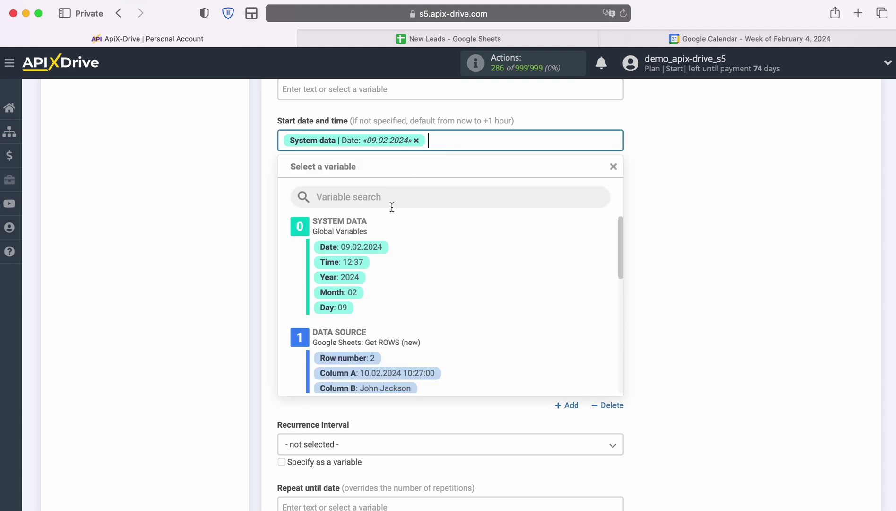
pyautogui.click(360, 263)
# - Fill the event's Finish date and time with the Google Sheets Column A variable
pyautogui.click(335, 194)
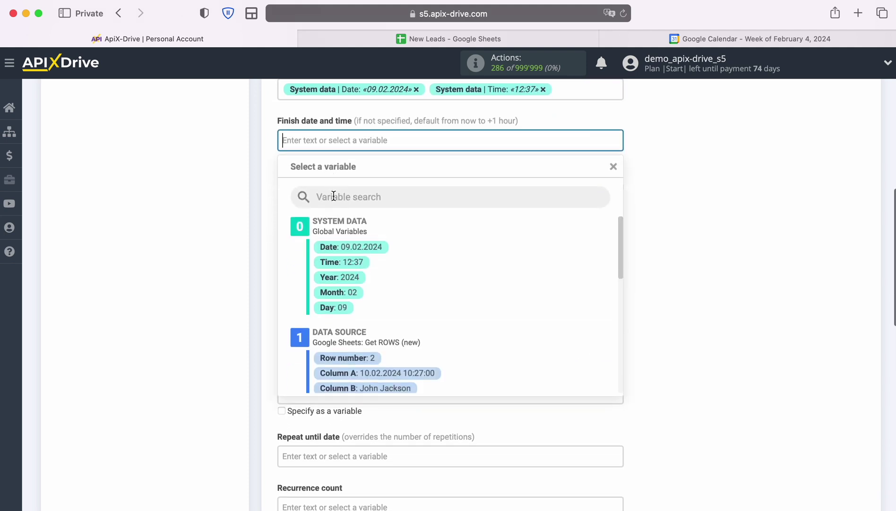
pyautogui.scroll(-2, 518, 289)
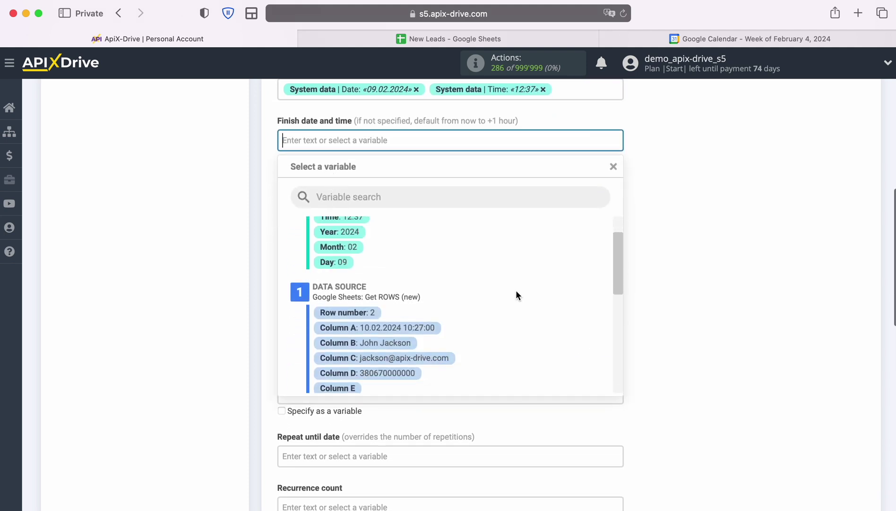
pyautogui.click(387, 327)
# - Save the destination settings with the remaining optional fields left empty, and send the test data to Google Calendar
pyautogui.scroll(-5, 386, 325)
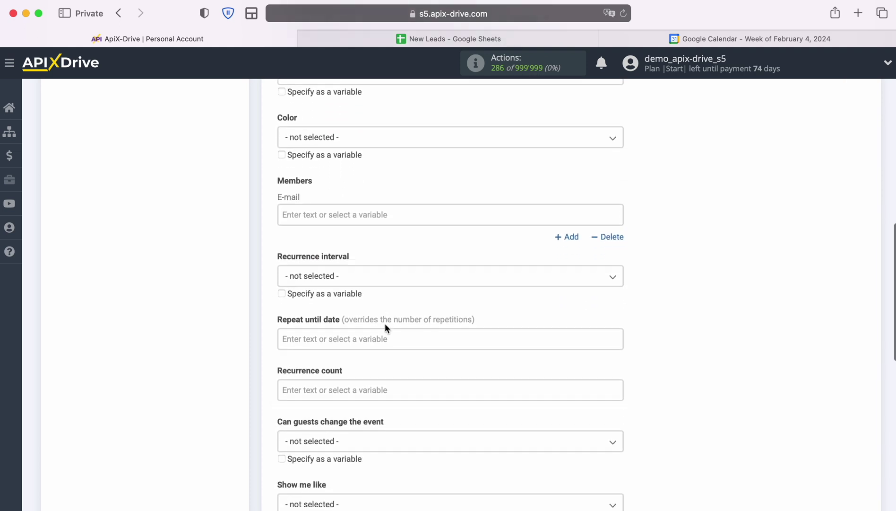
pyautogui.scroll(-7, 385, 325)
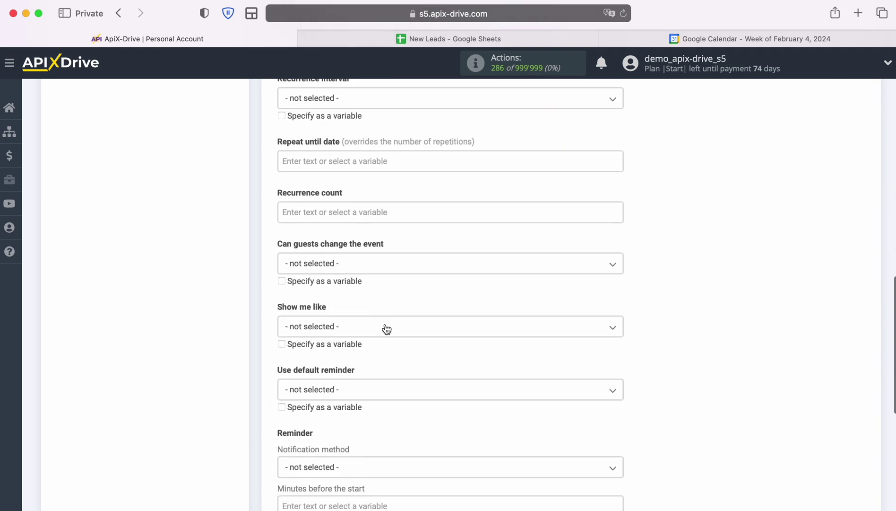
pyautogui.scroll(-5, 386, 327)
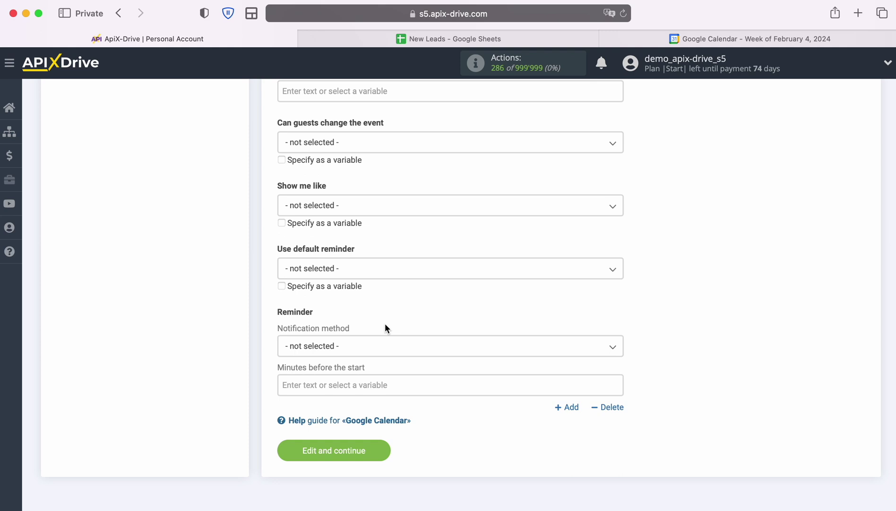
pyautogui.click(385, 452)
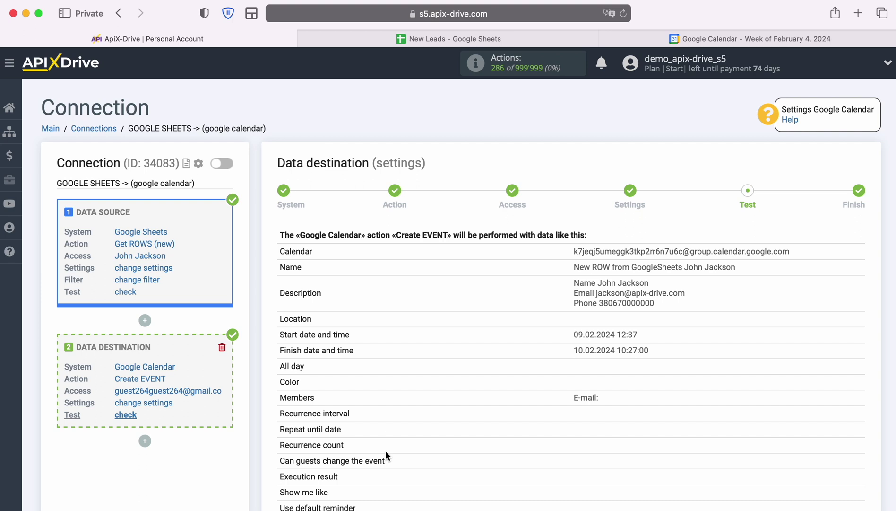
pyautogui.scroll(-3, 724, 405)
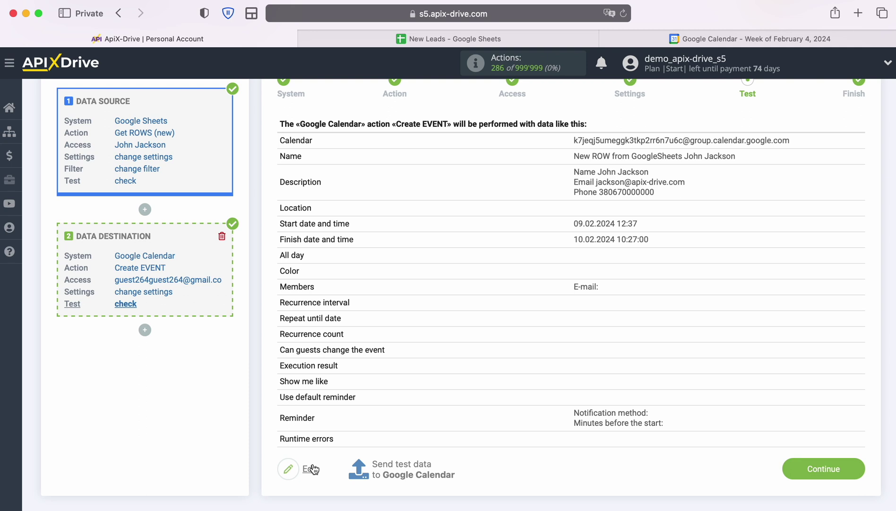
pyautogui.click(404, 469)
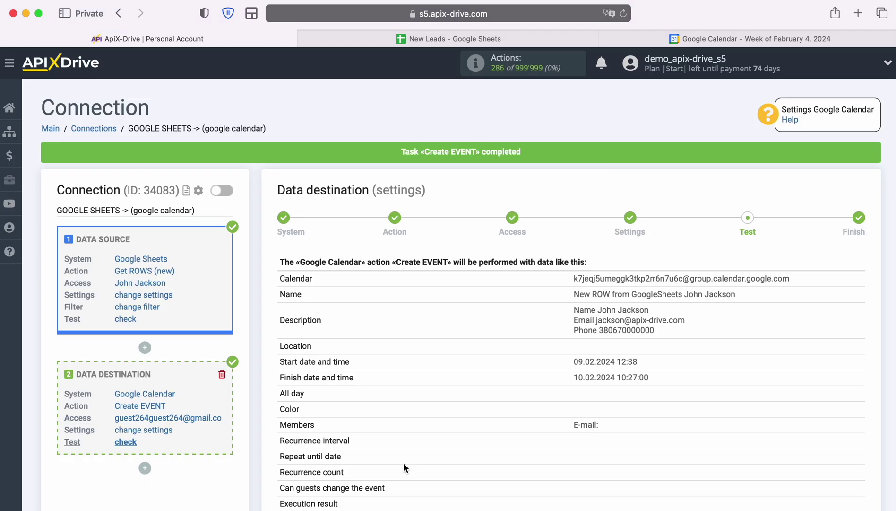
# - Switch to Google Calendar and open the "New ROW from GoogleSheets" test event on Friday, February 9 to check its details
pyautogui.click(677, 38)
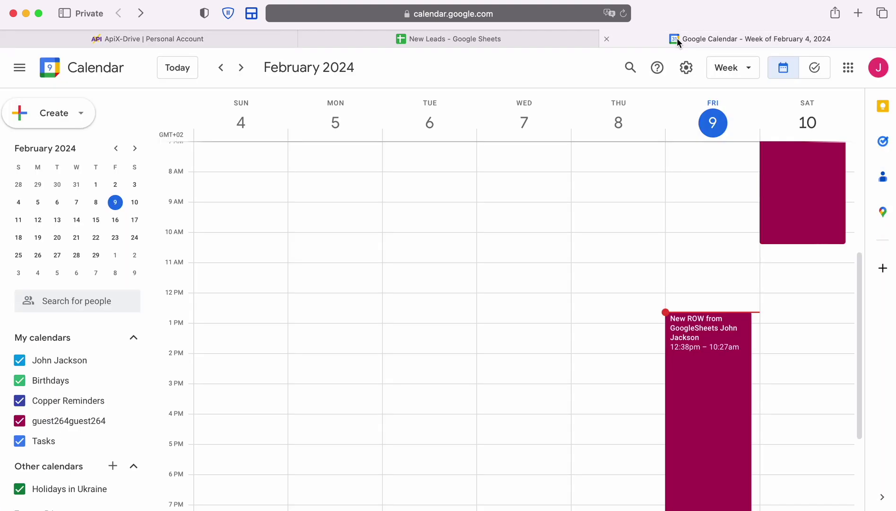
pyautogui.click(722, 346)
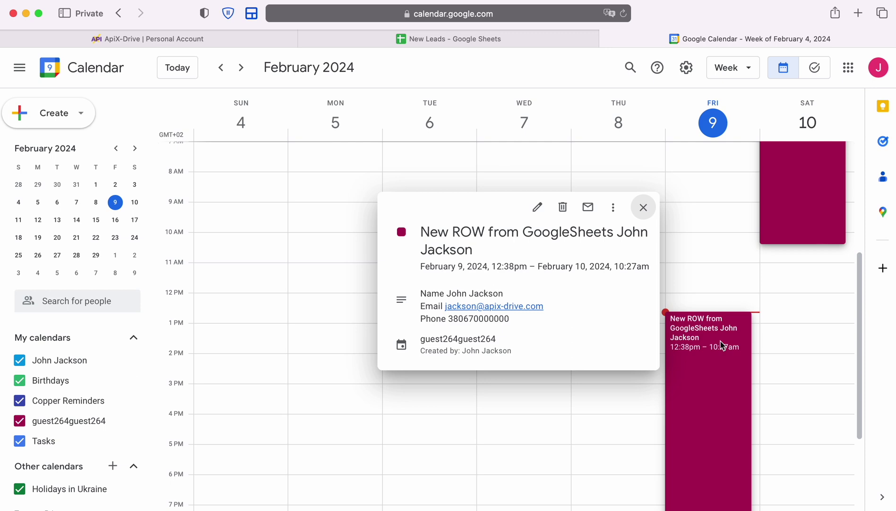
# - Return to ApiX-Drive, finish the data destination setup and enable auto-update for the connection
pyautogui.click(222, 38)
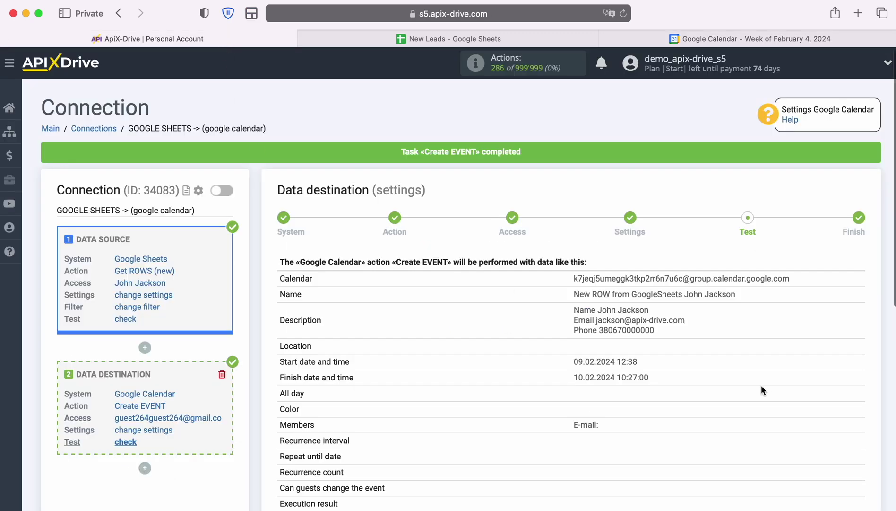
pyautogui.scroll(-5, 818, 385)
pyautogui.click(856, 461)
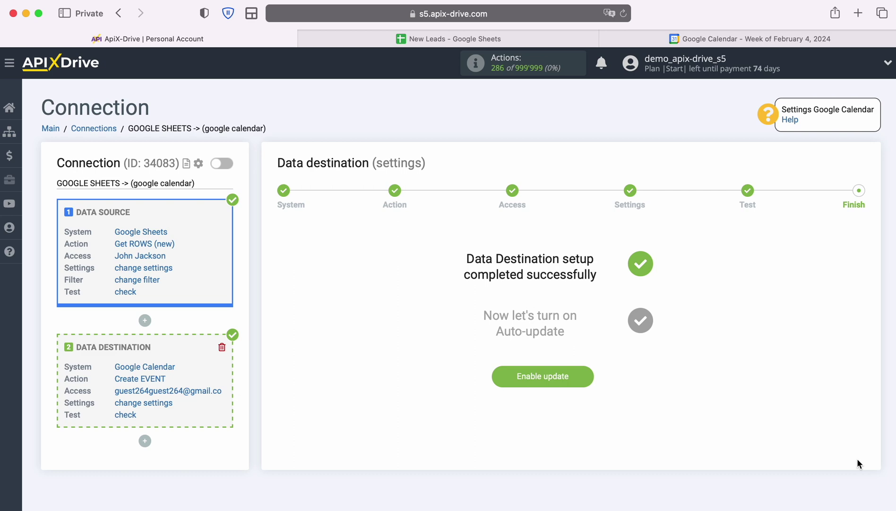
pyautogui.click(589, 377)
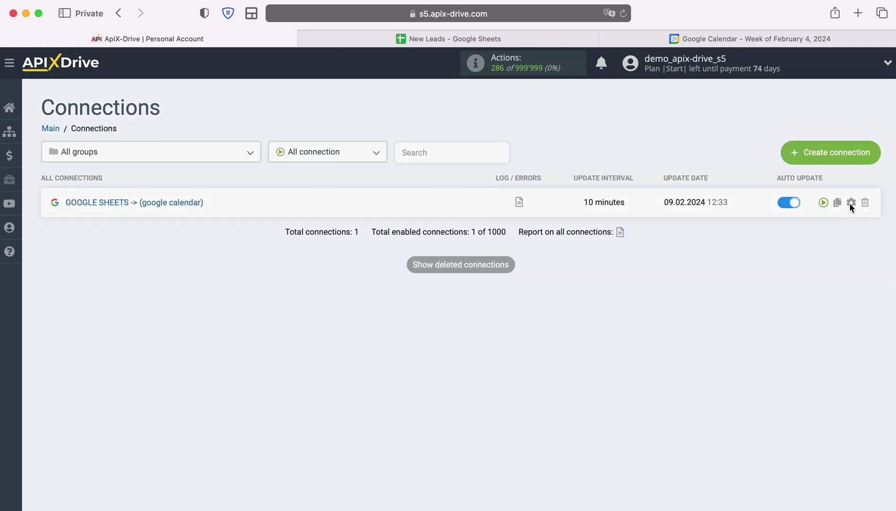
# - Set the update interval of the GOOGLE SHEETS -> (google calendar) connection to 5 minutes and save its setup
pyautogui.click(850, 203)
pyautogui.click(523, 288)
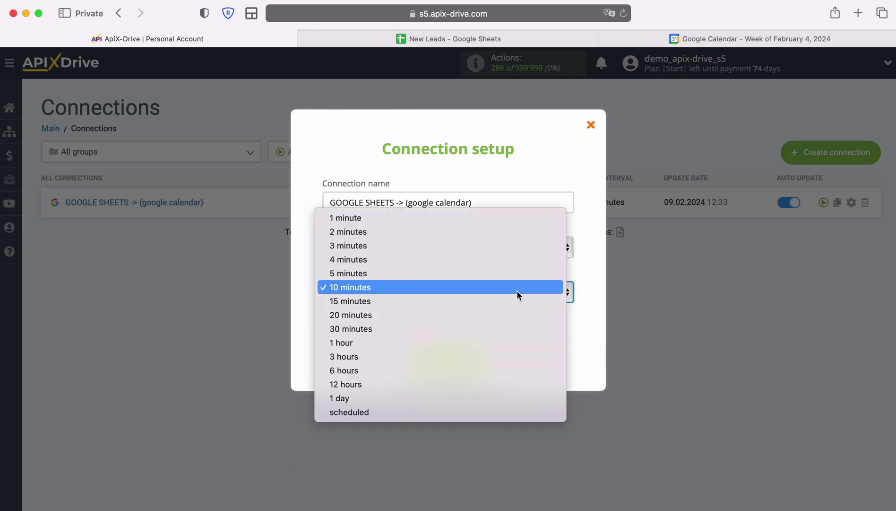
pyautogui.click(433, 273)
pyautogui.click(488, 364)
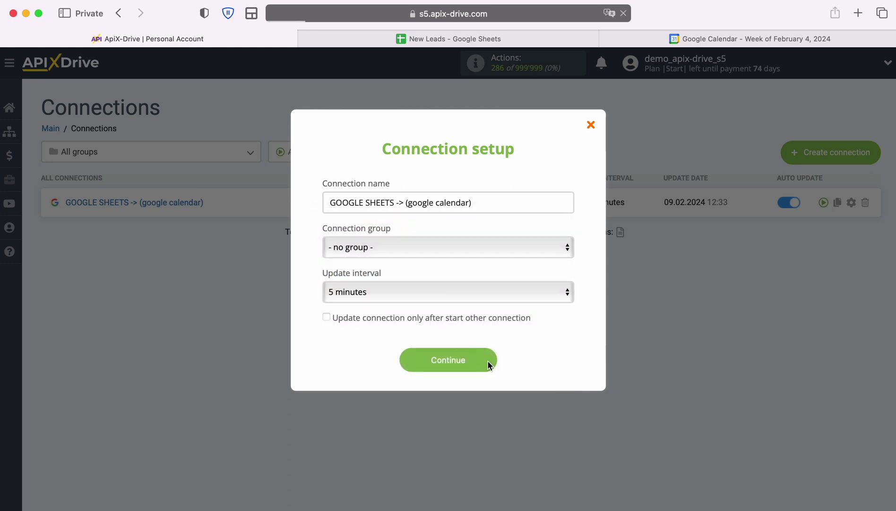